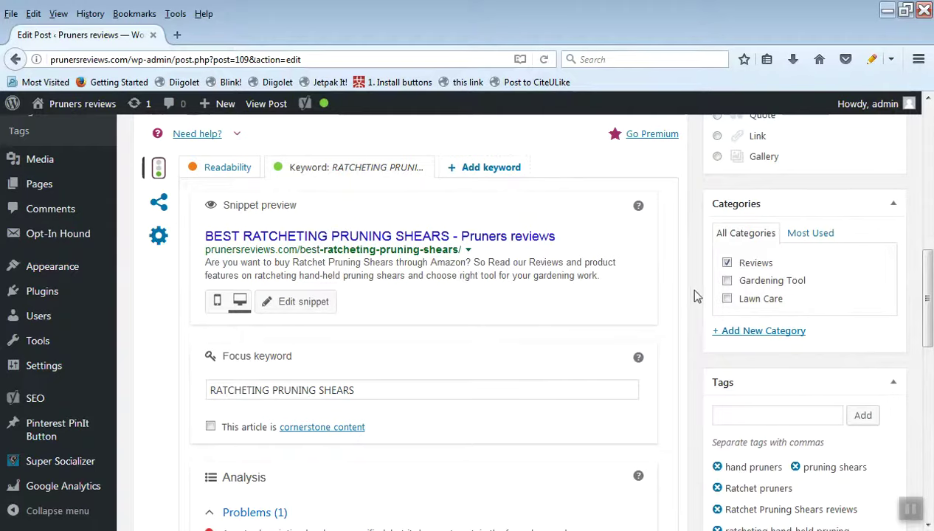
Review the problems and good results in the post's Yoast SEO readability analysis
scroll(640, 345, "up", 2)
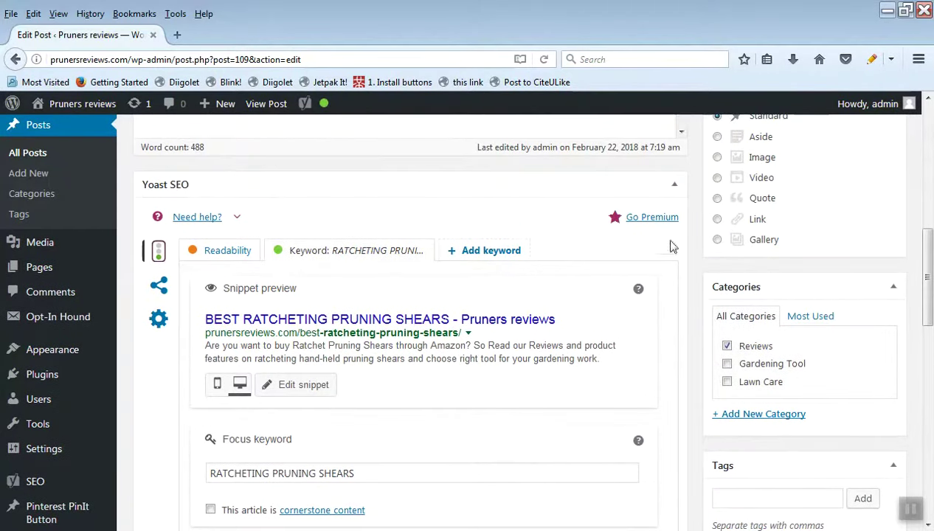
scroll(602, 268, "down", 2)
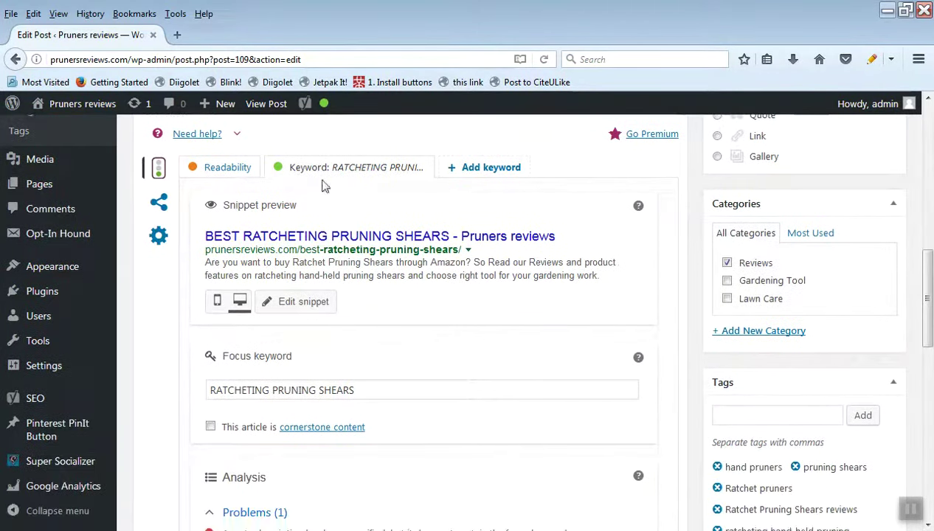
left_click(230, 169)
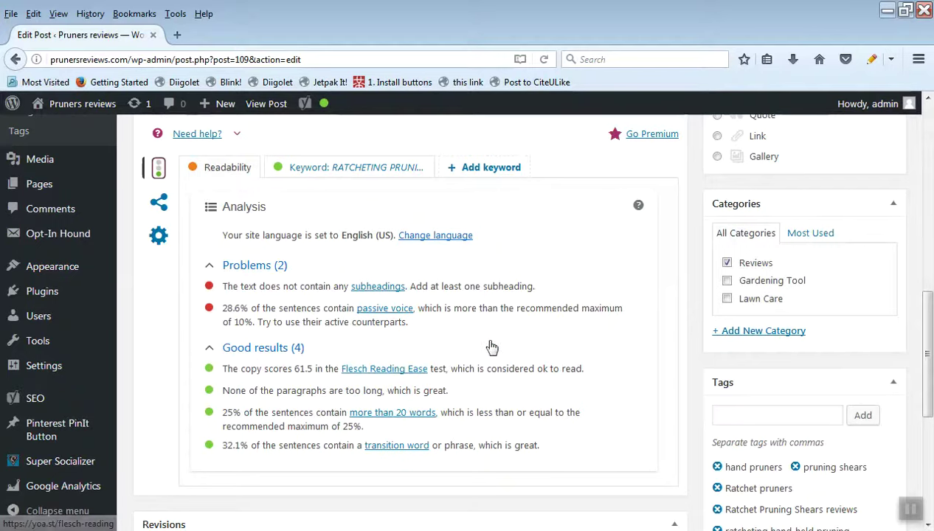
scroll(175, 312, "down", 2)
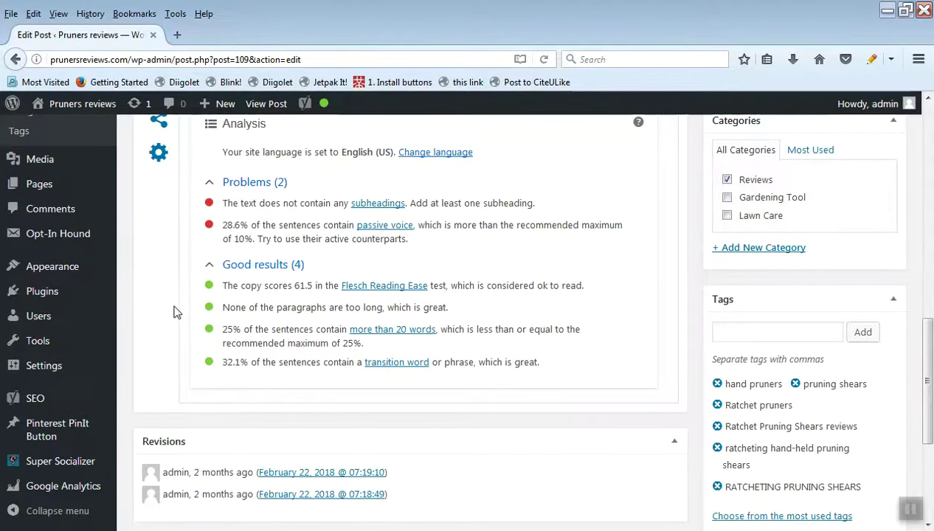
scroll(177, 310, "down", 3)
scroll(219, 314, "up", 3)
scroll(220, 313, "up", 2)
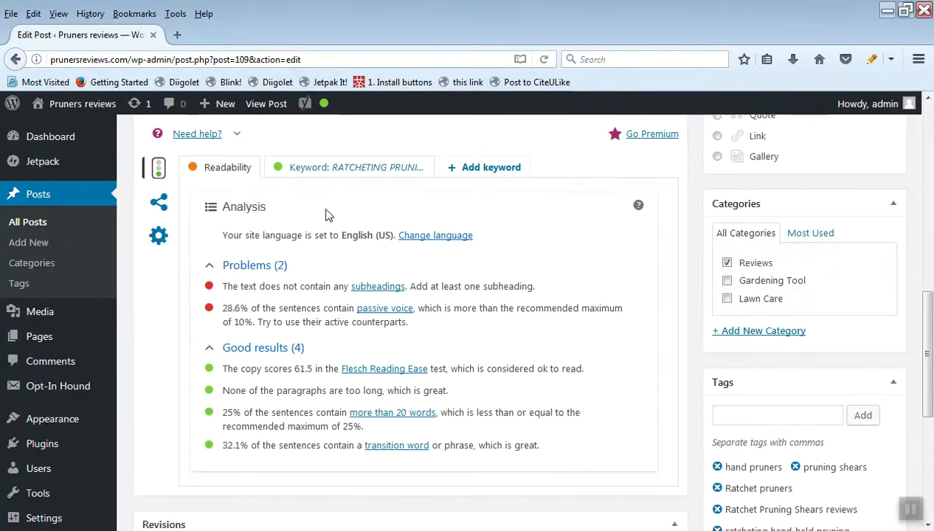
Examine the Yoast SEO analysis for the focus keyword, including its problems, improvements and good results
left_click(363, 171)
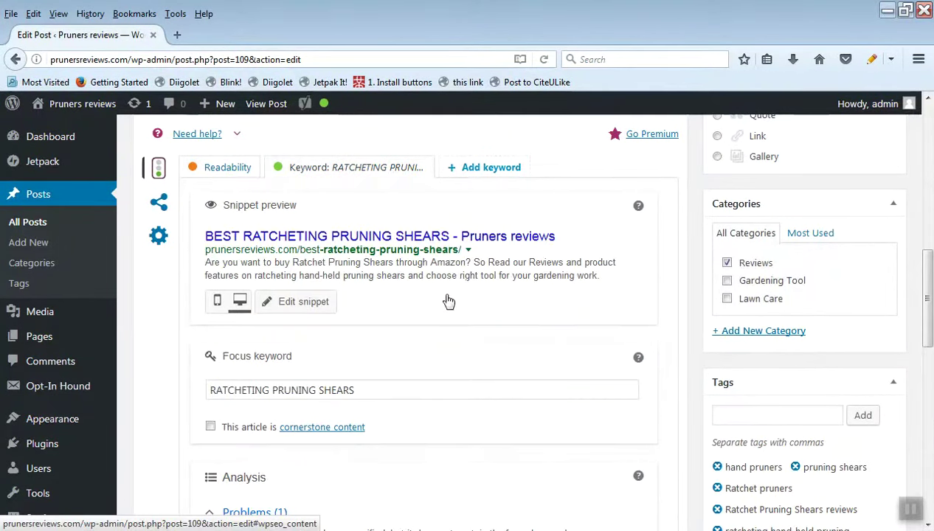
left_click(240, 170)
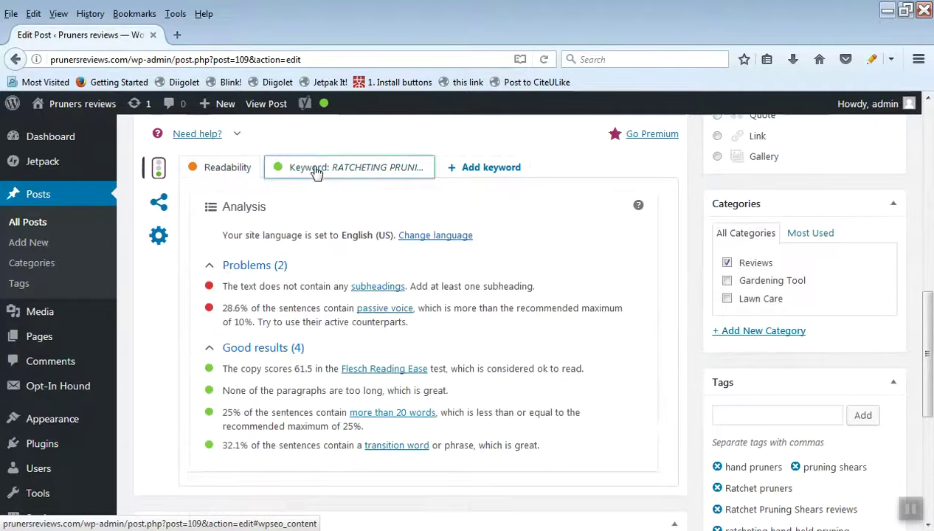
left_click(315, 172)
scroll(469, 316, "down", 5)
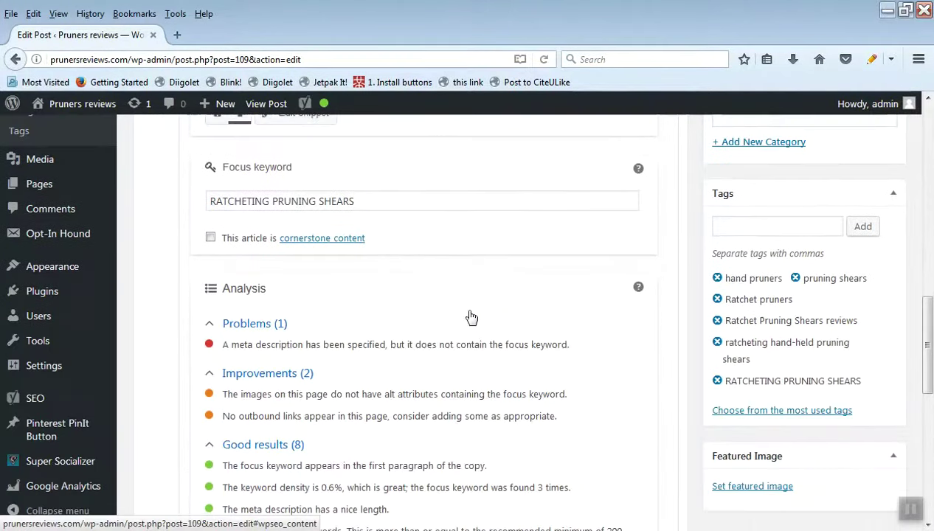
scroll(427, 392, "up", 1)
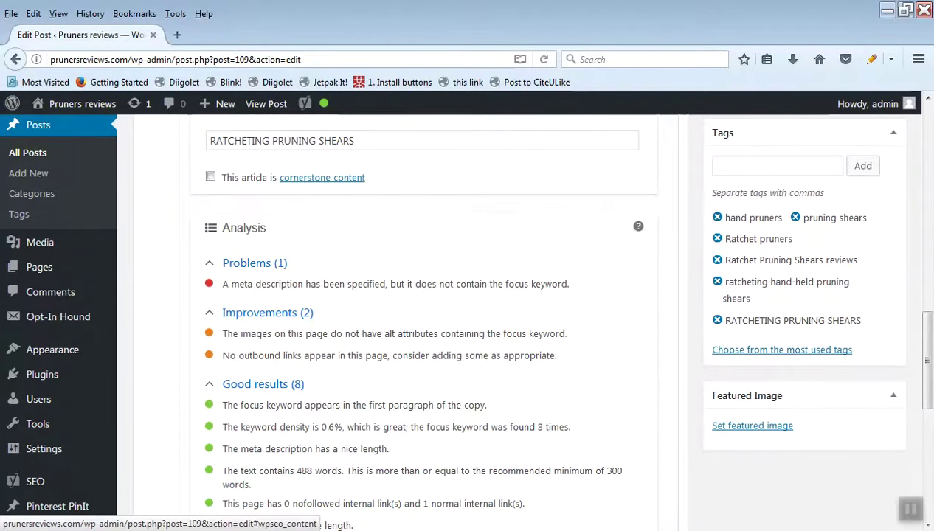
Switch to Notepad and write point 2 as "They will show all the problem and improvment ways to improve your yoast seo"
key("alt+Tab")
type("TYhe")
key("BackSpace")
key("BackSpace")
key("BackSpace")
key("BackSpace")
type("hey wi")
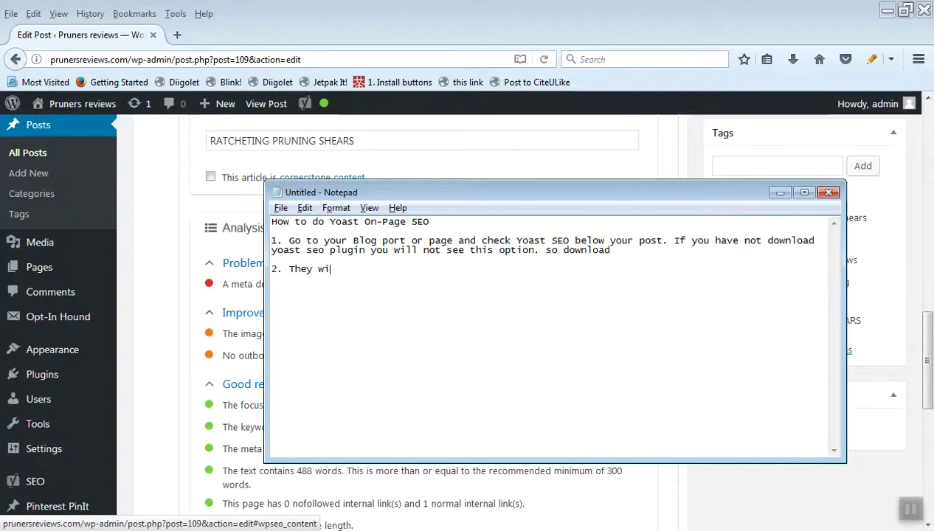
type("ll give your")
key("BackSpace")
key("BackSpace")
key("BackSpace")
key("BackSpace")
key("BackSpace")
key("BackSpace")
key("BackSpace")
key("BackSpace")
type("show all th e")
key("BackSpace")
type("e problem and improvment")
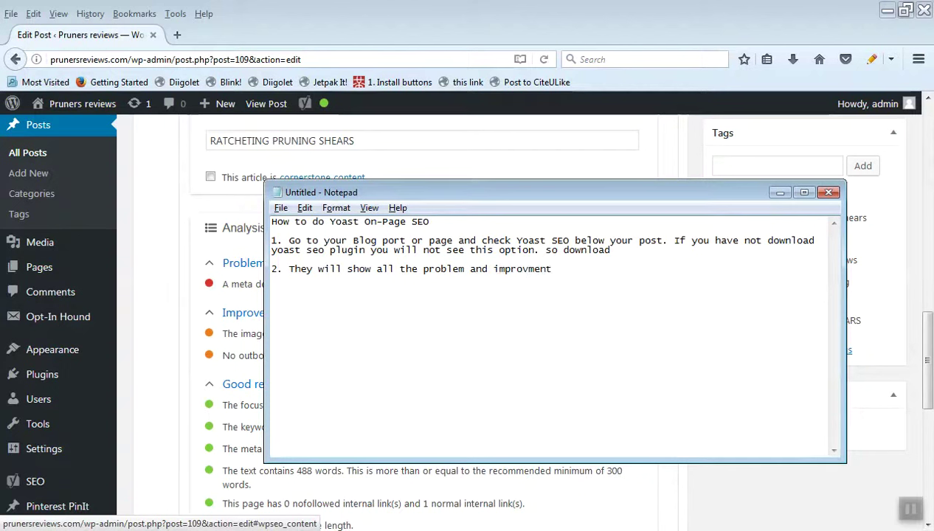
type(" ways to improve your ")
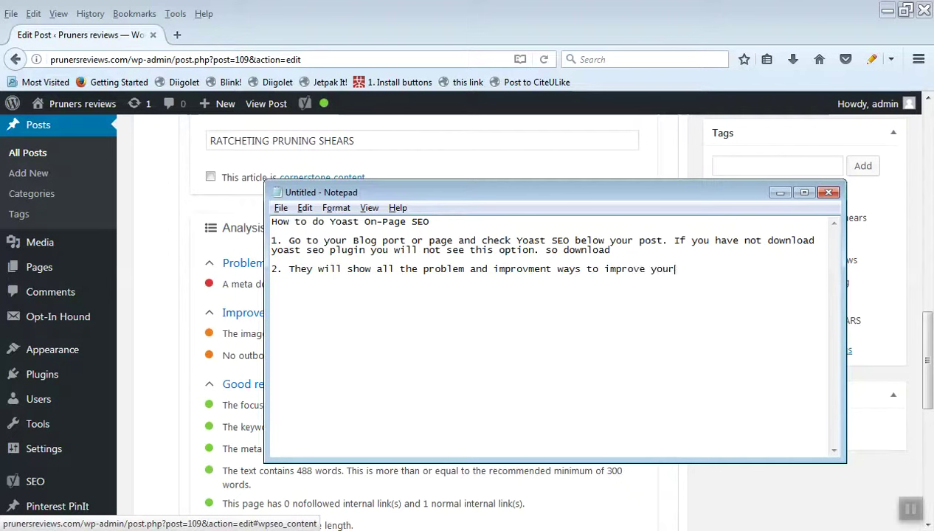
type("yoast seo")
Switch back to Firefox and examine the image alt attribute improvement and the meta description problem in the keyword analysis
key("alt+Tab")
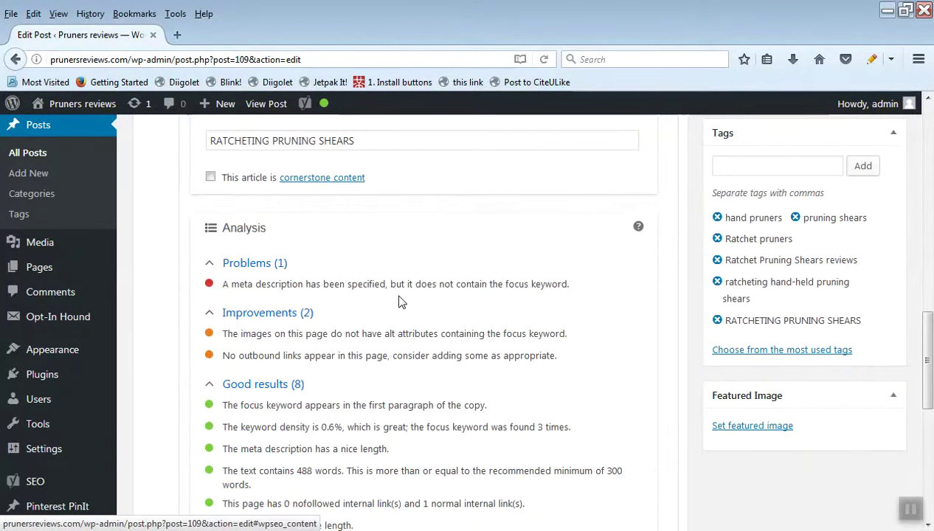
left_click_drag(301, 333, 492, 338)
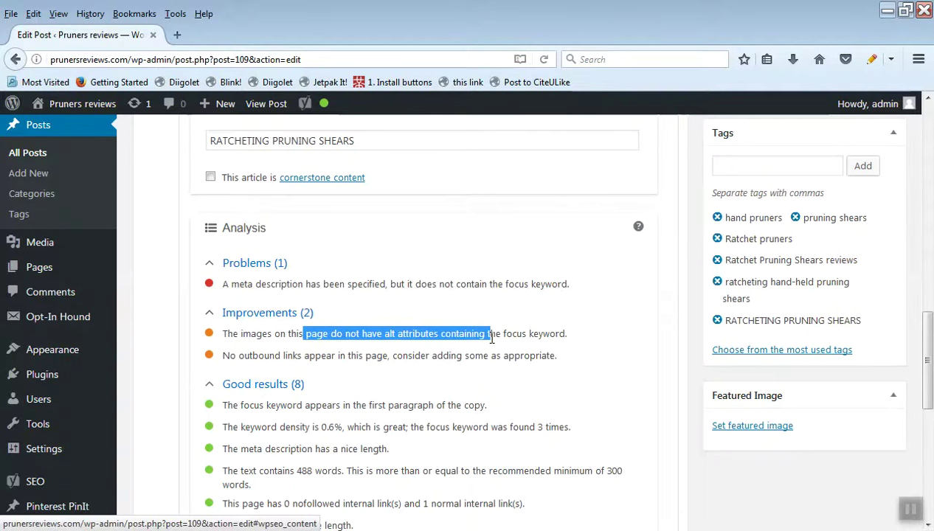
left_click(238, 345)
left_click_drag(239, 340, 530, 337)
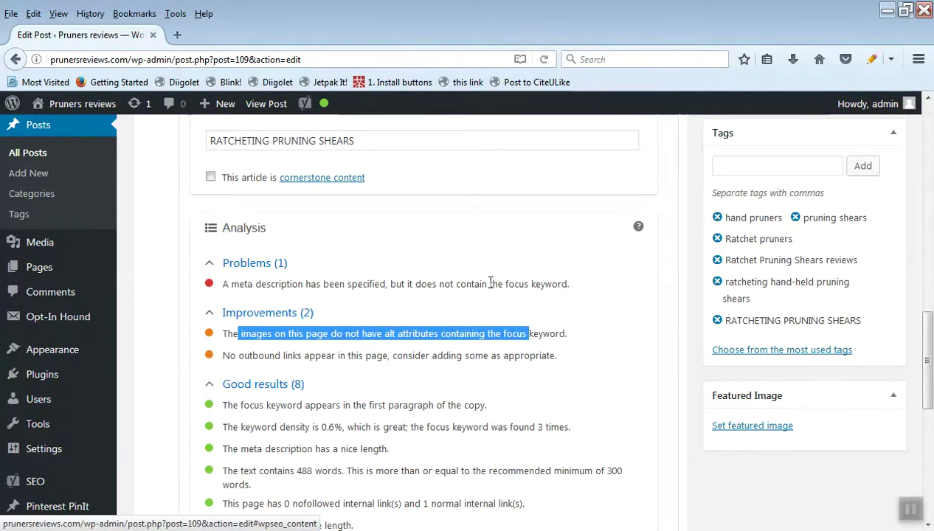
scroll(417, 306, "up", 3)
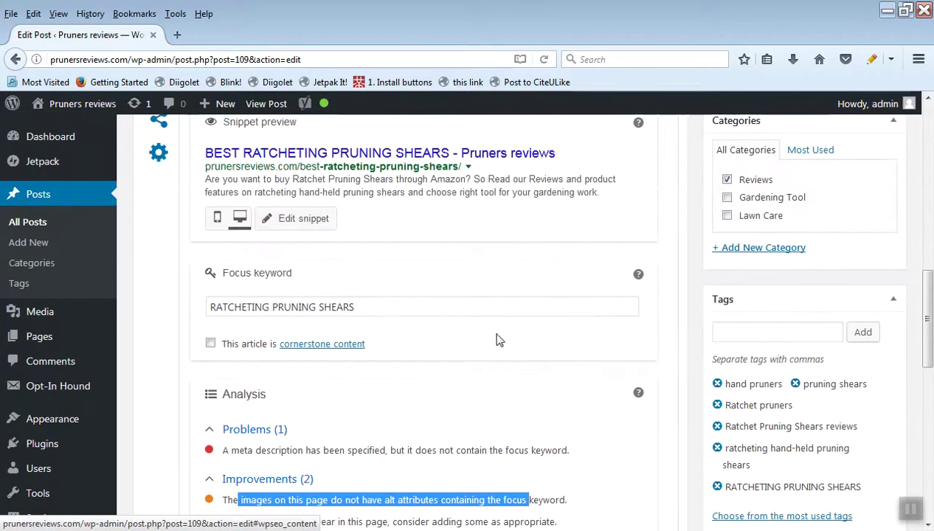
left_click_drag(322, 450, 426, 452)
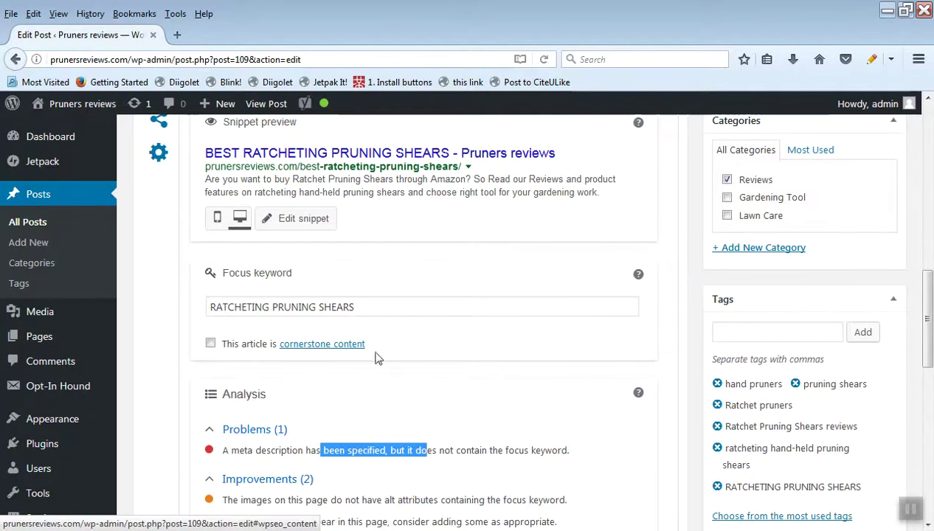
Change "Ratchet" to "Ratcheting" in the snippet's meta description to match the focus keyword, and close the snippet editor
triple_click(365, 308)
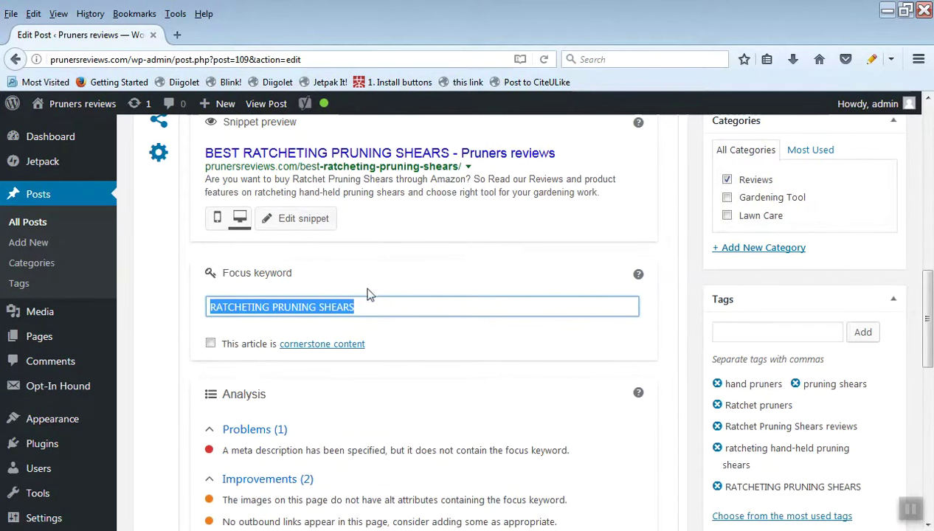
left_click(371, 308)
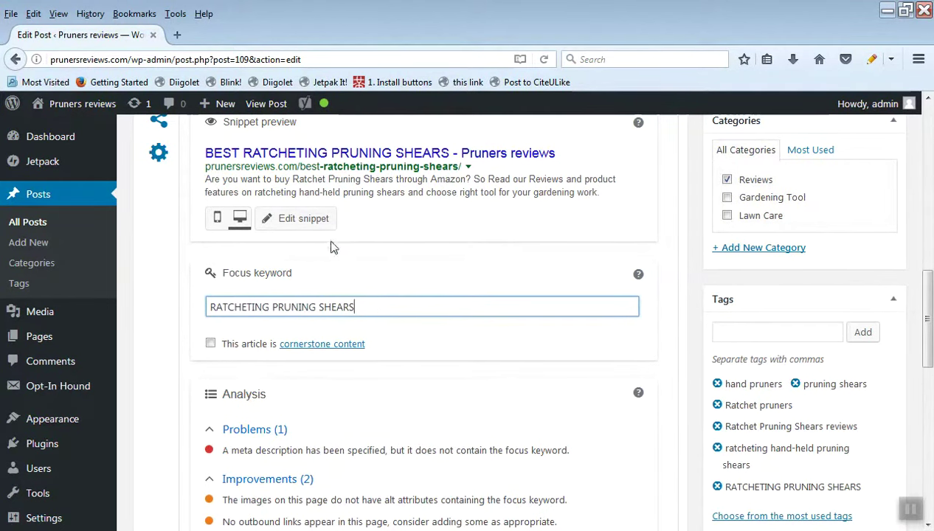
left_click(301, 220)
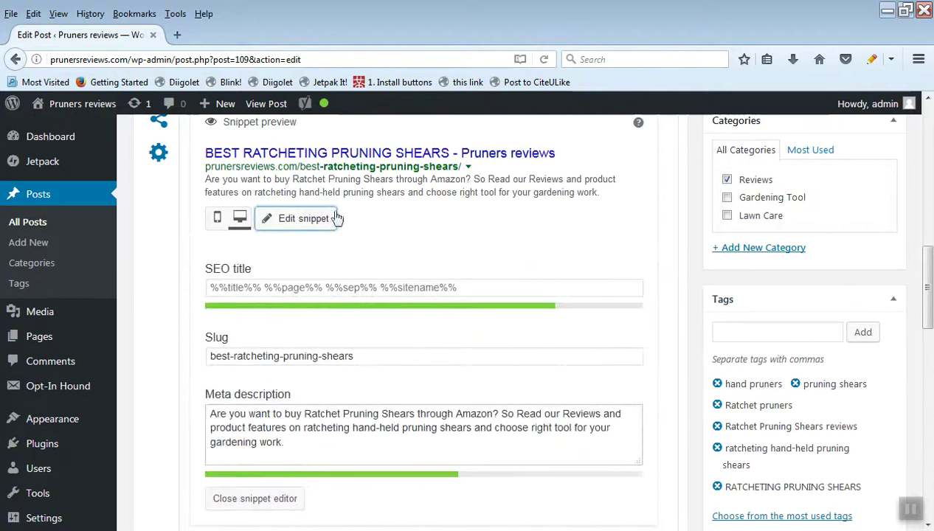
left_click(341, 417)
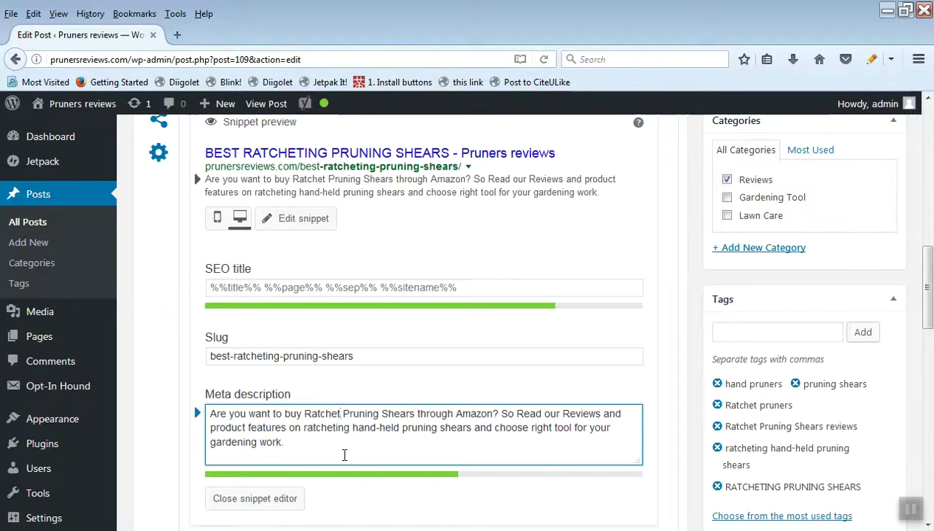
type("ing")
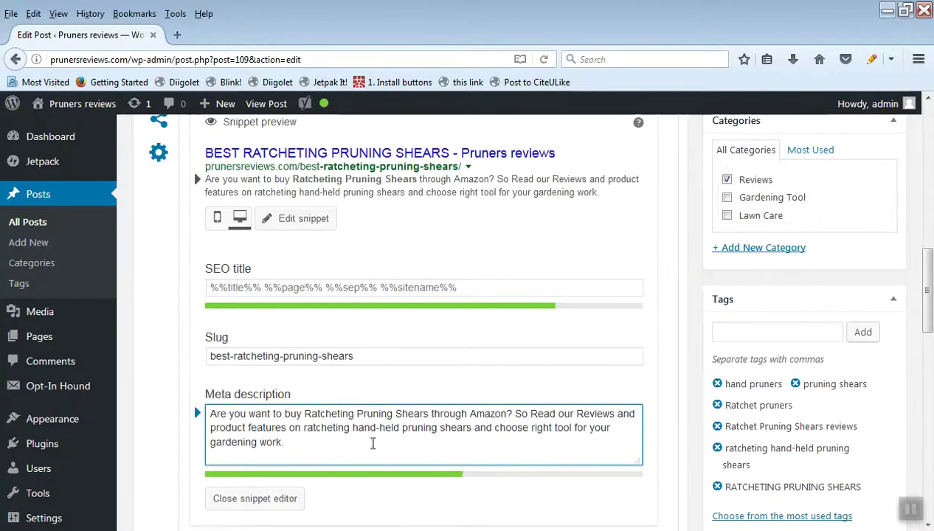
scroll(442, 457, "down", 2)
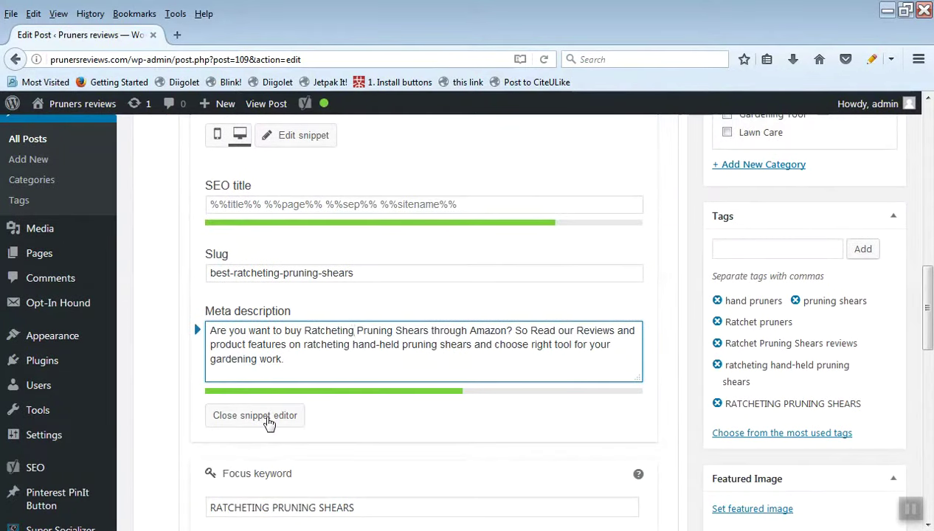
left_click(258, 416)
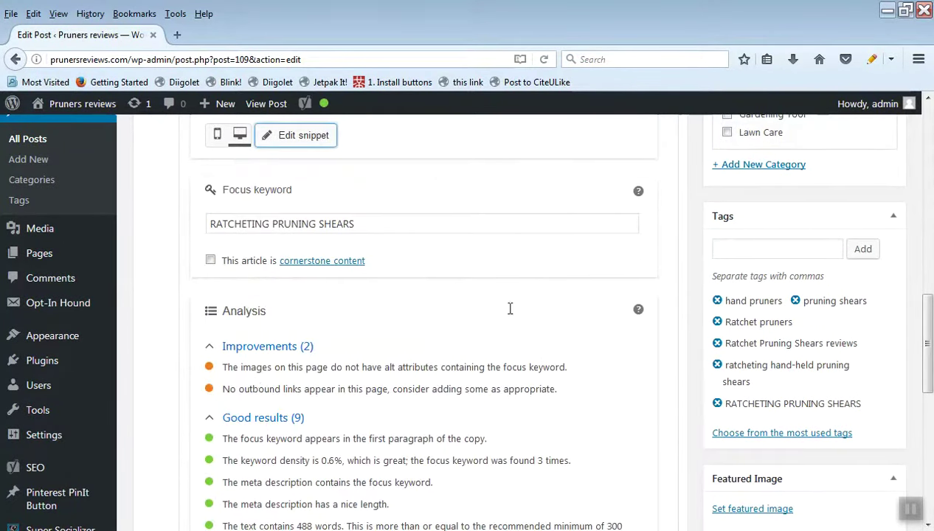
Check the snippet preview and the keyword analysis, focusing on the improvement about image alt attributes
scroll(522, 365, "down", 2)
scroll(522, 365, "up", 4)
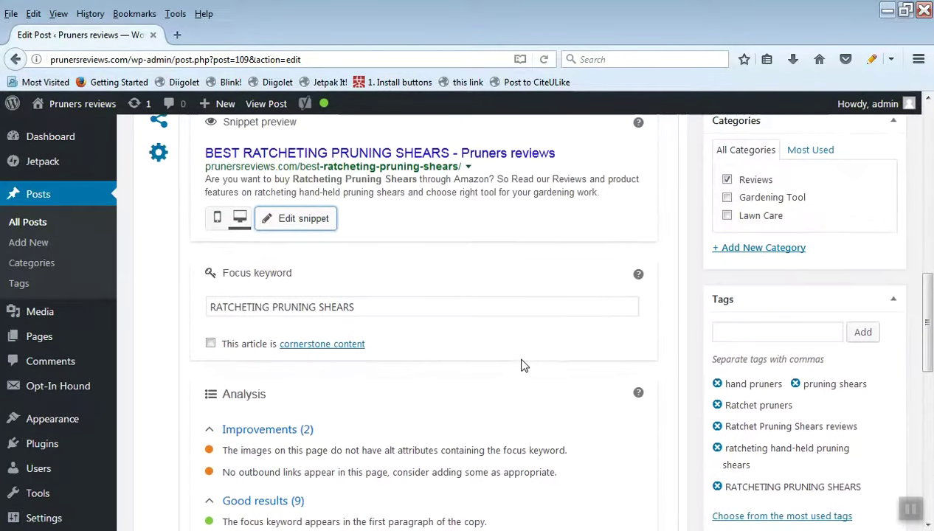
scroll(522, 365, "up", 2)
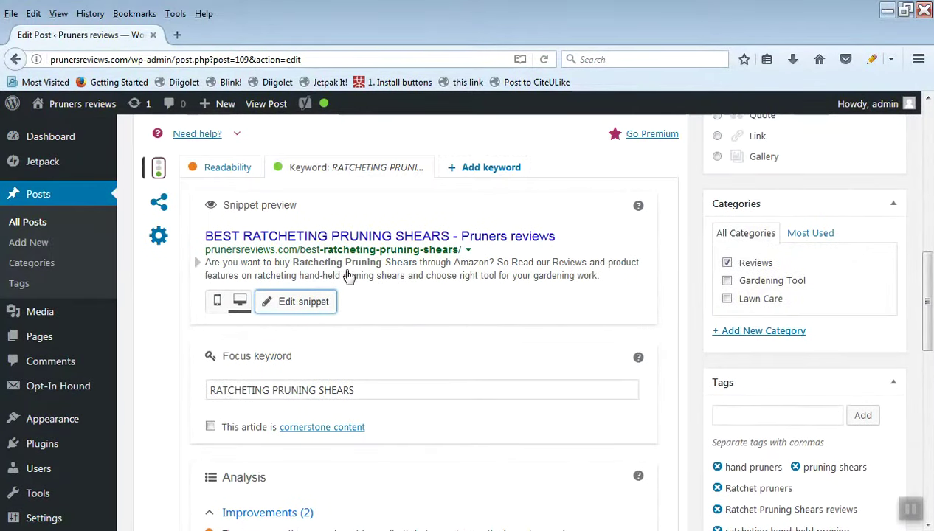
scroll(505, 346, "down", 2)
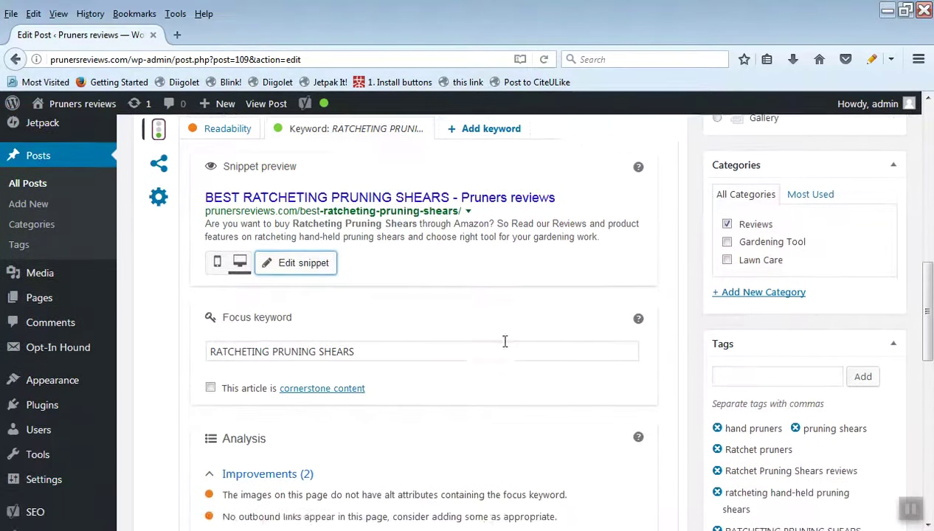
scroll(506, 347, "down", 4)
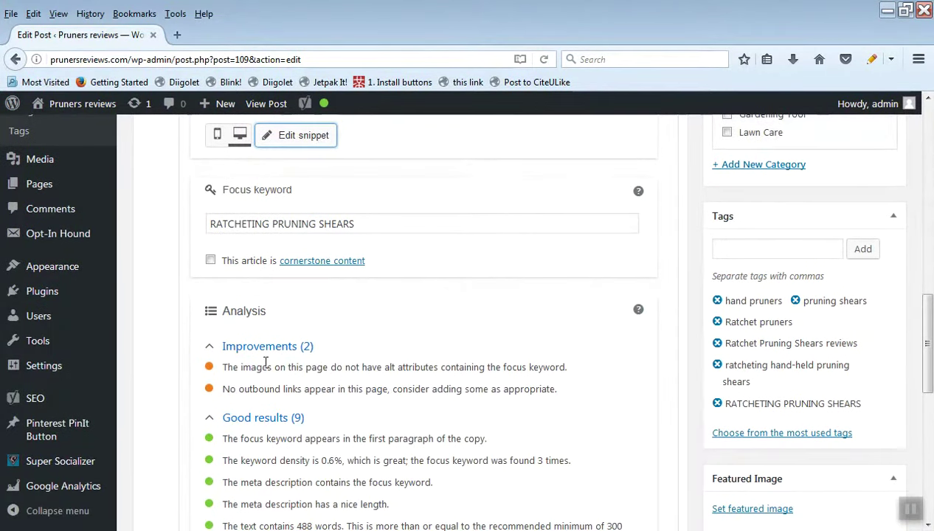
left_click_drag(241, 367, 371, 360)
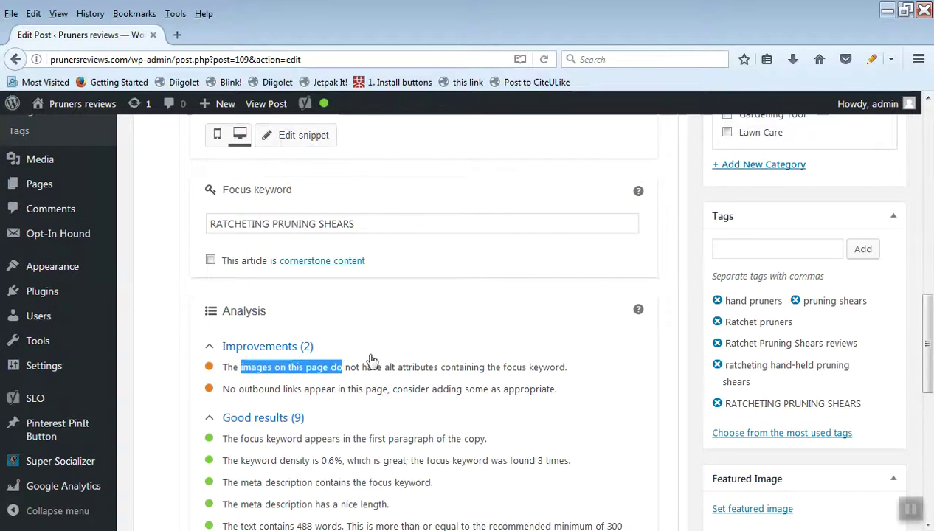
left_click(519, 369)
left_click_drag(486, 367, 547, 367)
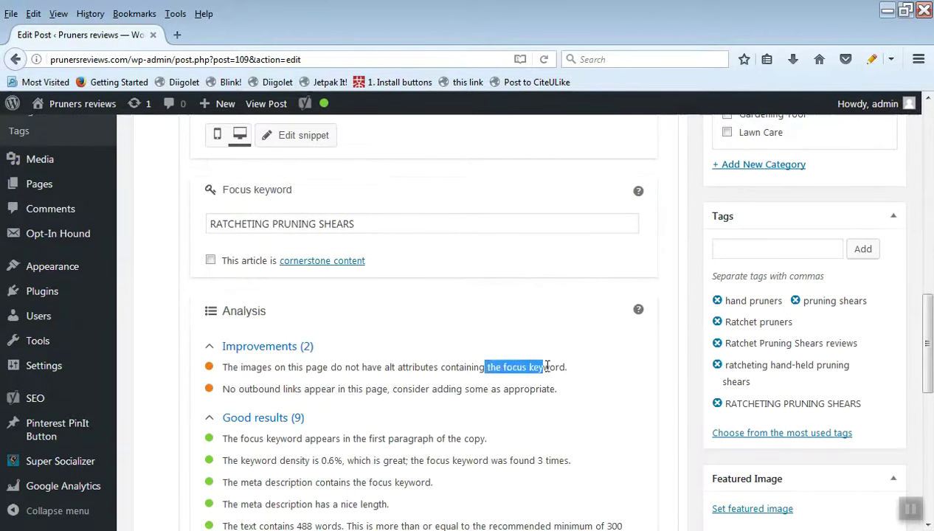
left_click(542, 399)
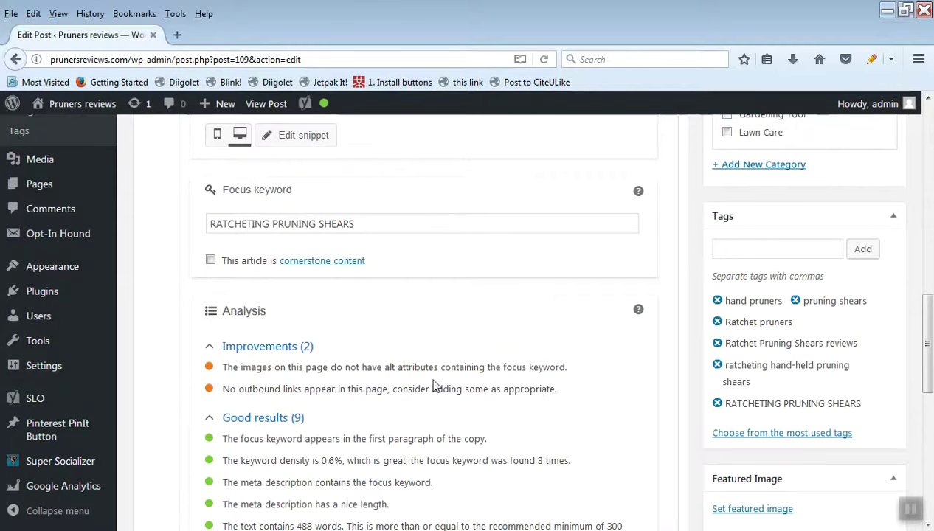
View the post content in the Text editor, switch it back to Visual, and return to the keyword analysis
scroll(544, 377, "up", 10)
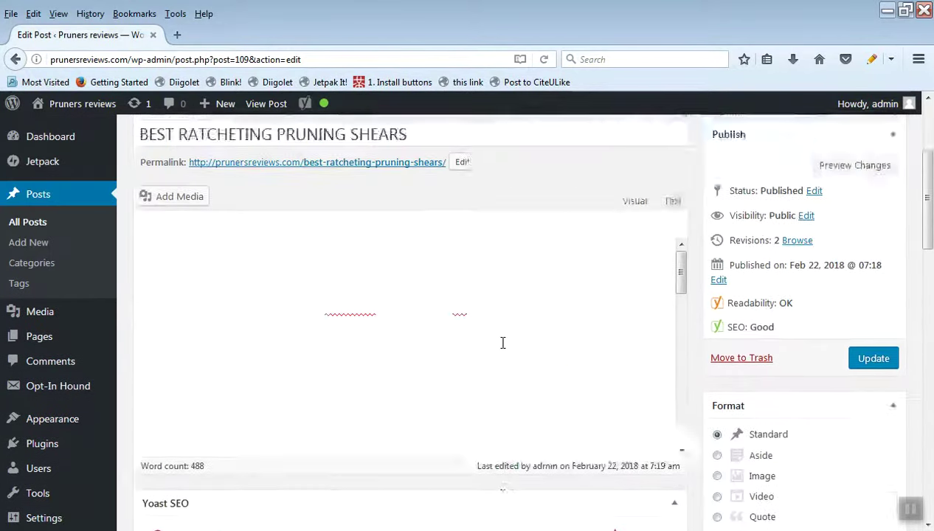
left_click(673, 300)
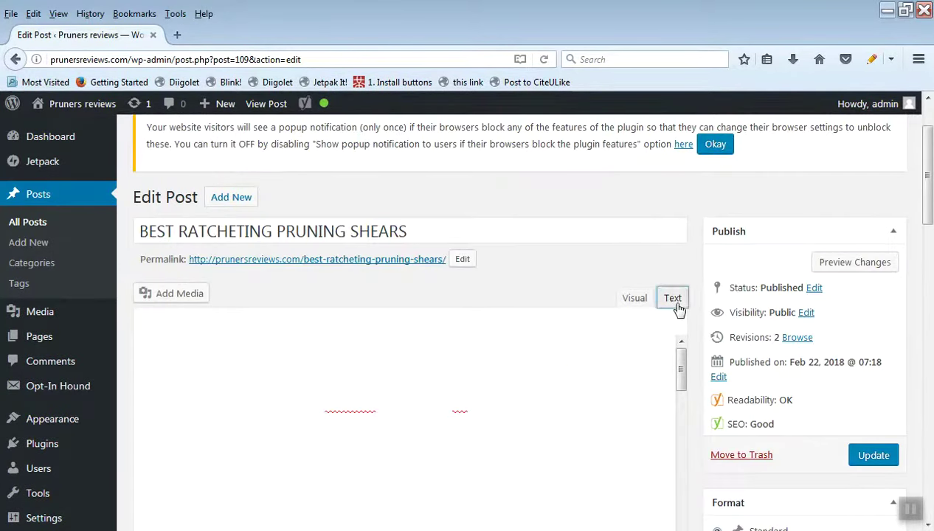
left_click(626, 301)
scroll(675, 365, "down", 8)
scroll(691, 355, "down", 5)
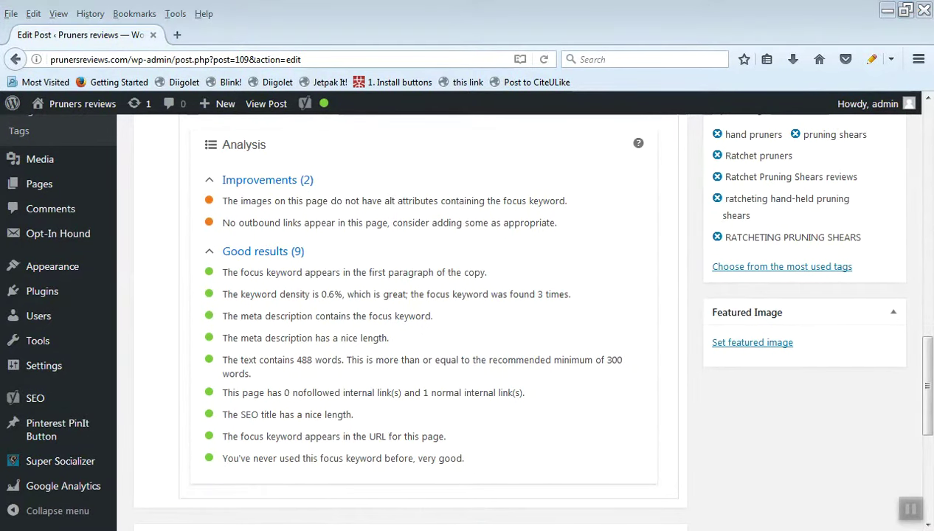
Switch to Notepad and add note 3: "So you will see all the problem and you can solve your problem."
key("alt+Tab")
key("Return")
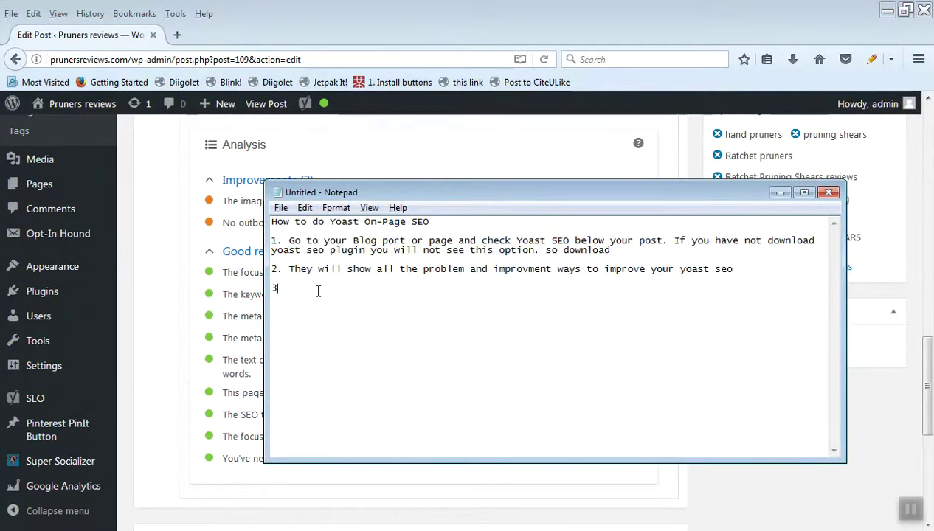
type("3. So you will see all the probl")
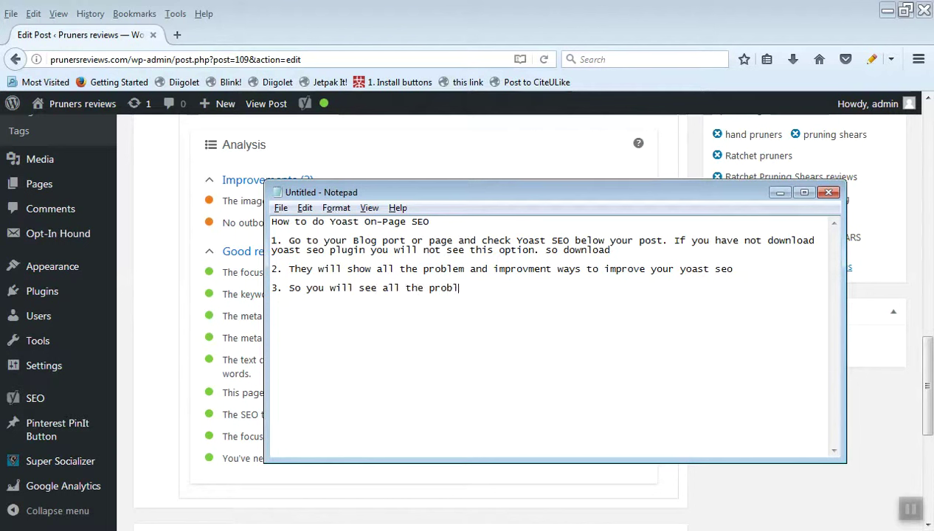
type("em and you can s")
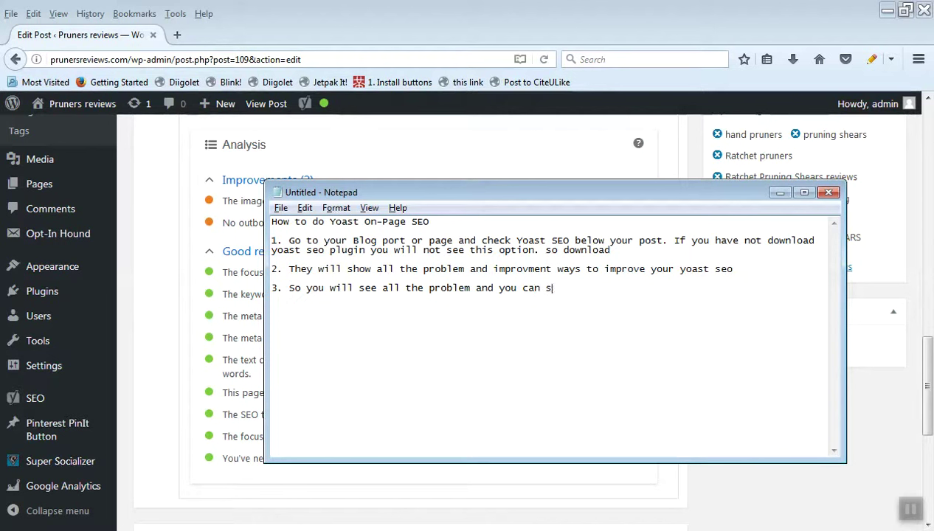
type("olve your proble,")
key("Return")
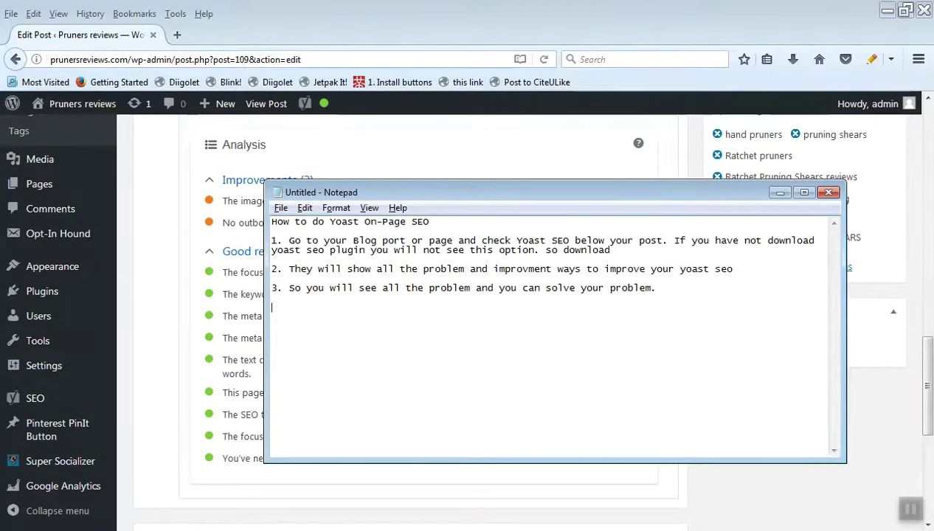
Switch to Firefox and highlight the post's SEO rating in the Publish box
key("alt+Tab")
scroll(808, 422, "up", 3)
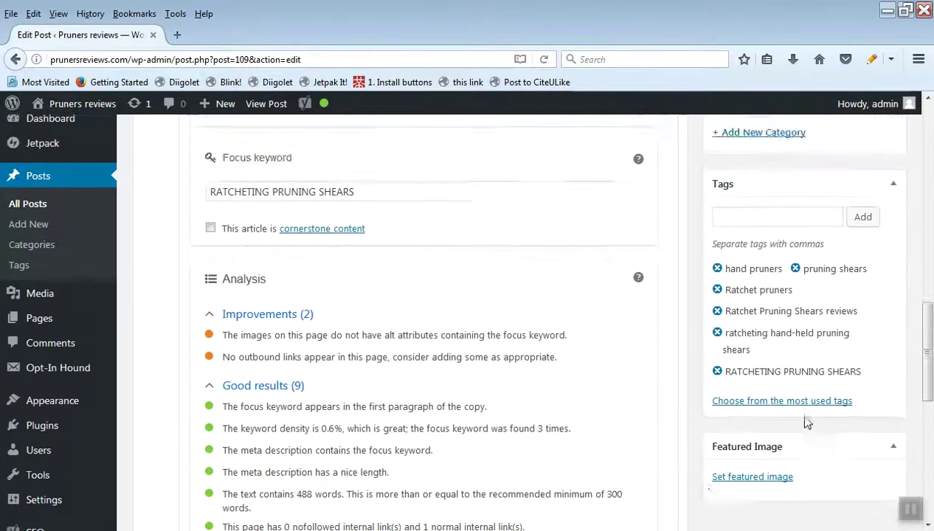
scroll(807, 422, "up", 8)
scroll(823, 379, "up", 2)
left_click_drag(736, 342, 717, 344)
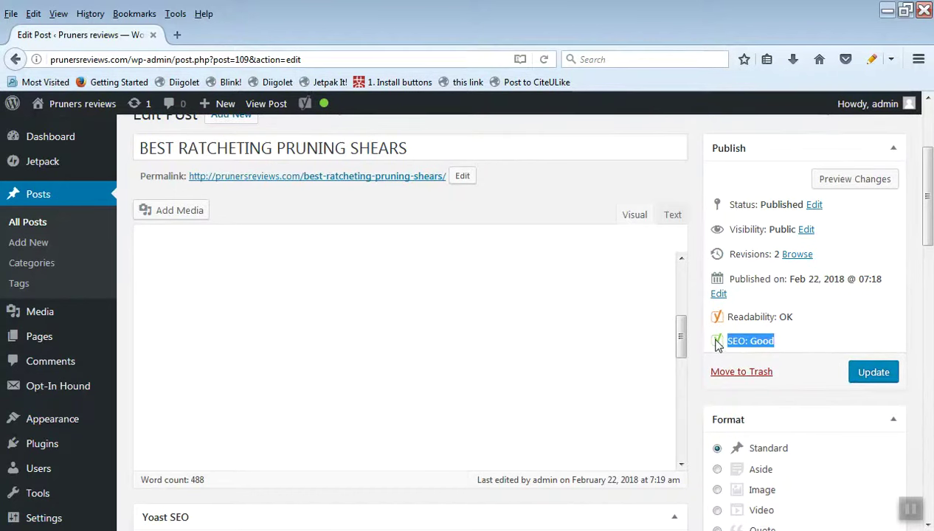
Switch to Notepad and add note 4: "My Yoast Seo is good..if you see here"
key("alt+Tab")
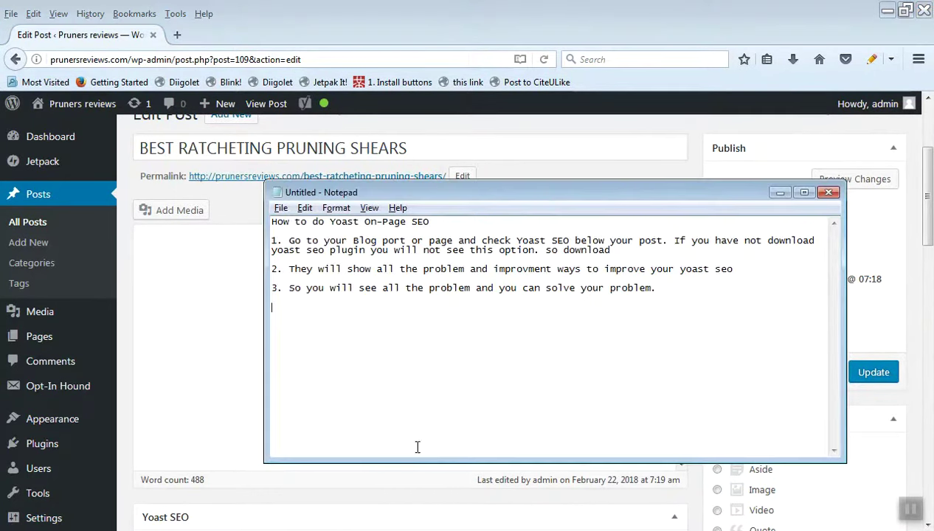
left_click(458, 342)
type("4. My Yoast Seo ")
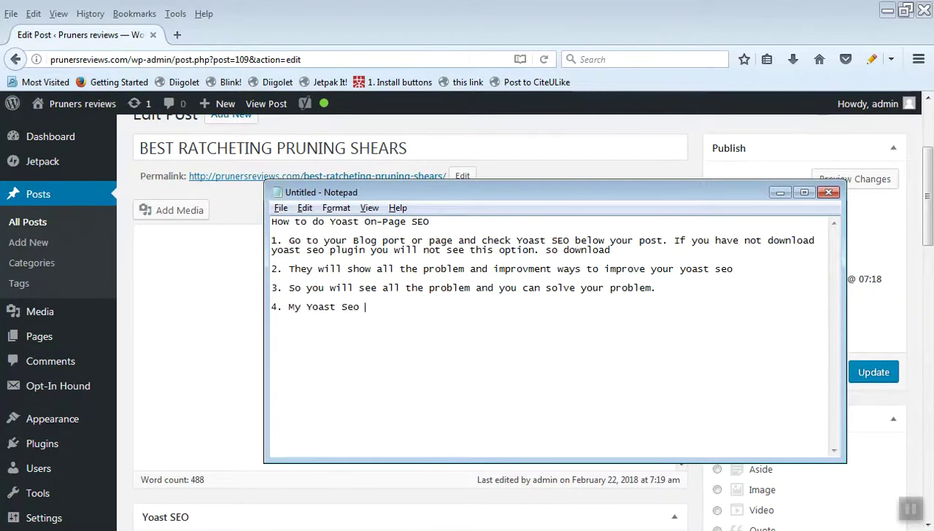
type("is good..if you see here")
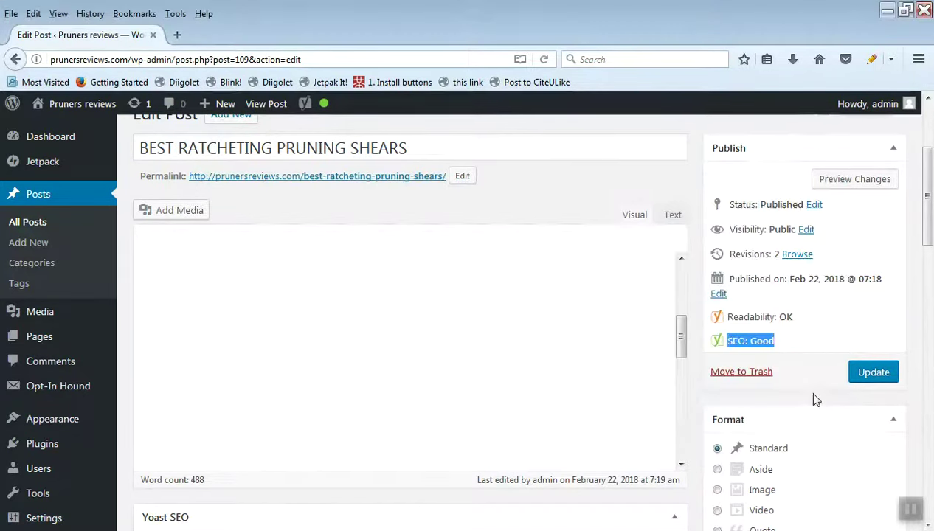
Switch to Firefox, highlight the SEO rating again, and review the snippet preview and keyword analysis
left_click_drag(808, 344, 703, 361)
scroll(616, 413, "down", 5)
scroll(620, 413, "down", 12)
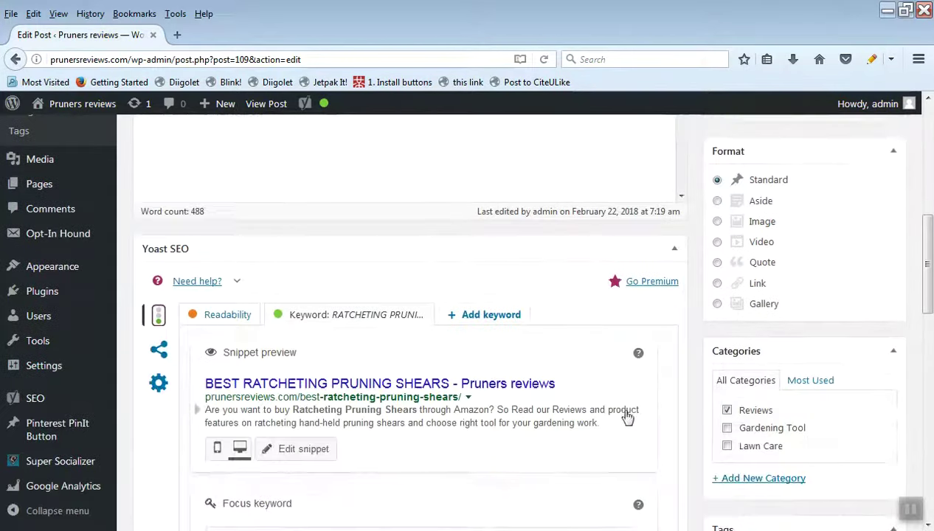
scroll(402, 336, "down", 5)
scroll(402, 336, "up", 5)
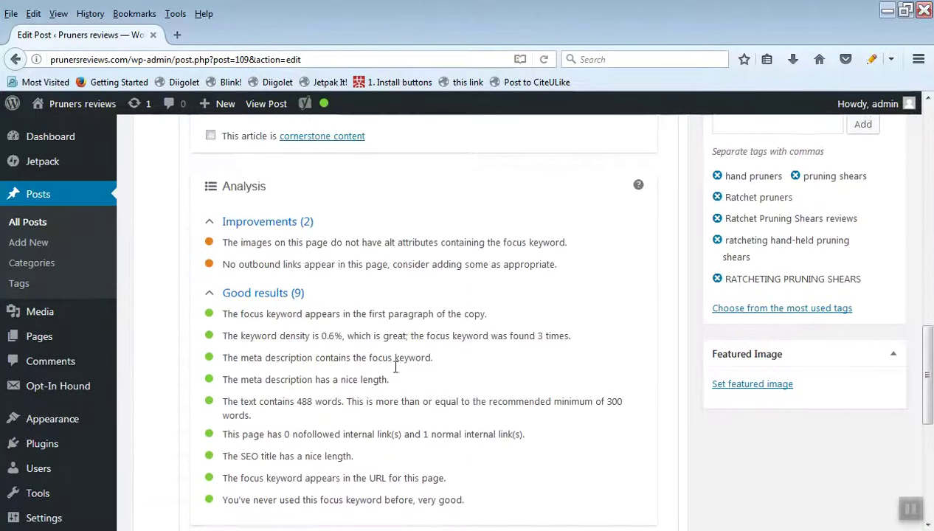
Switch to Notepad and begin note 5 with "I have to improve 2 more thing One adding image alt tags and"
left_click(333, 507)
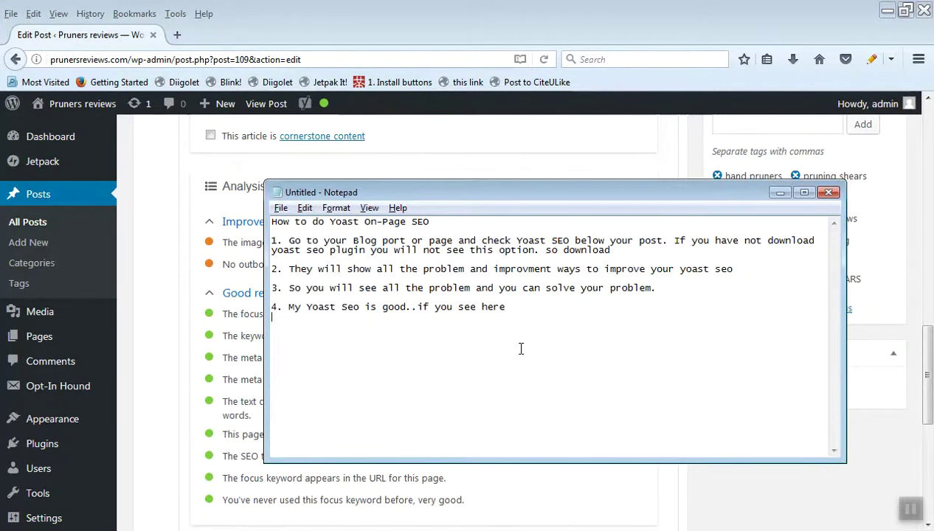
type(". I have to improve ")
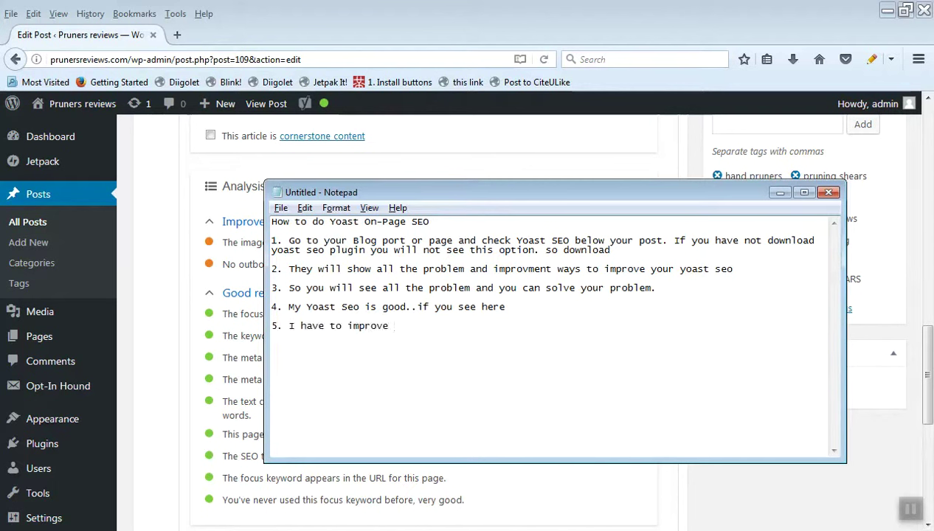
type("2 more thing One a")
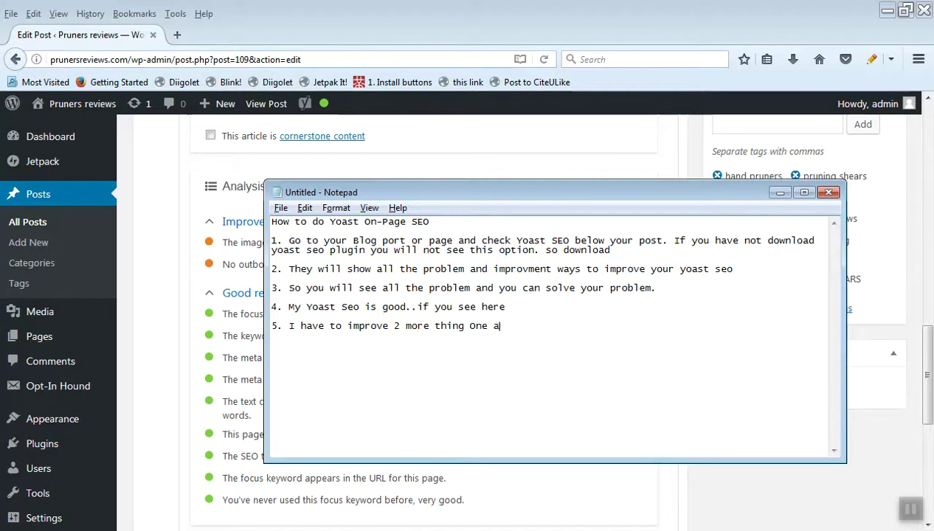
type("dding image alt tags and")
Check the improvements in Firefox and complete note 5 in Notepad with "Second just create outbound links..i will link to my home page url."
key("alt+Tab")
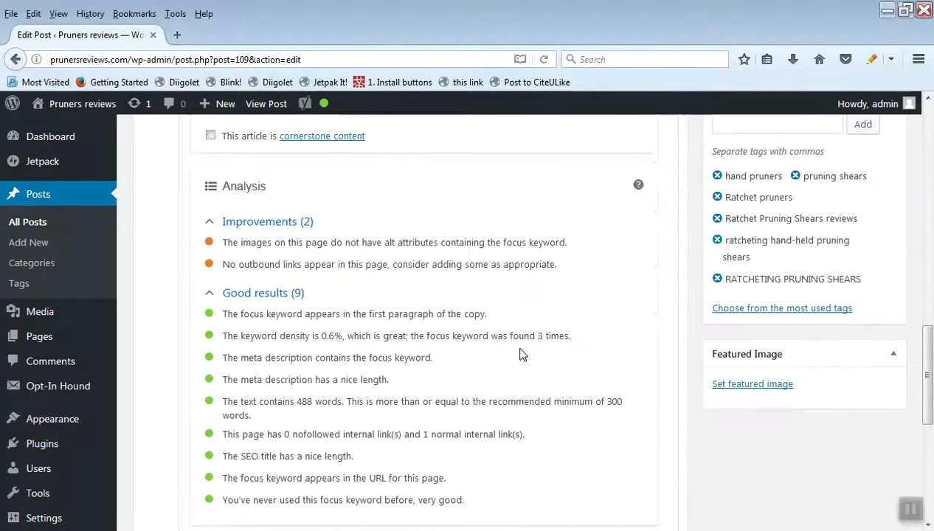
key("alt+Tab")
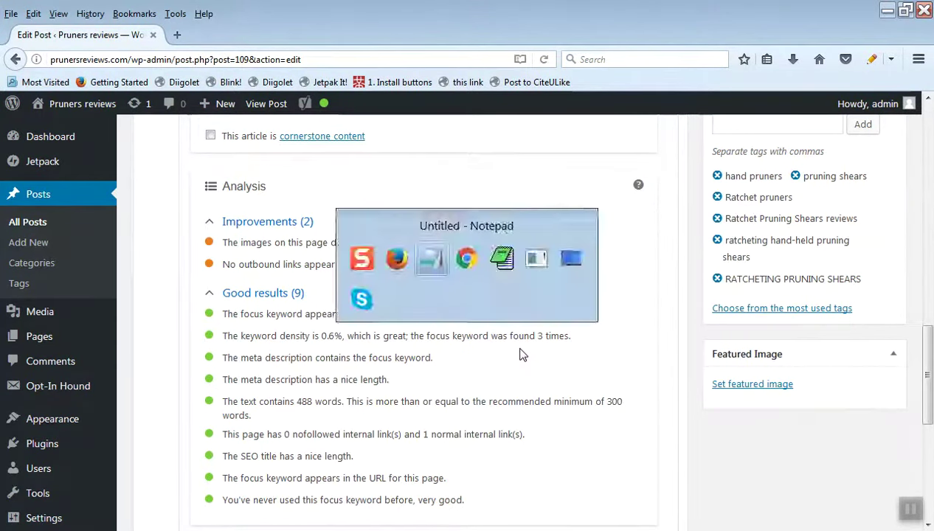
type("Secon")
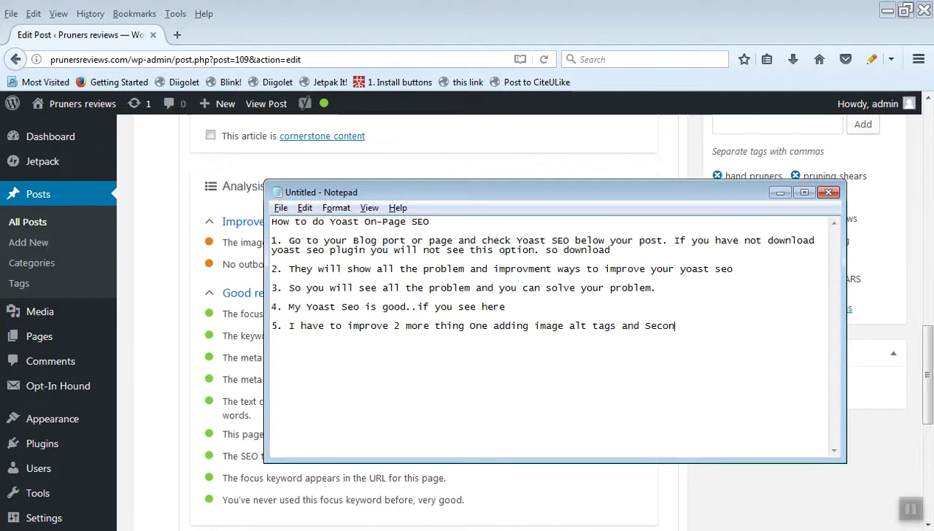
type("d just create")
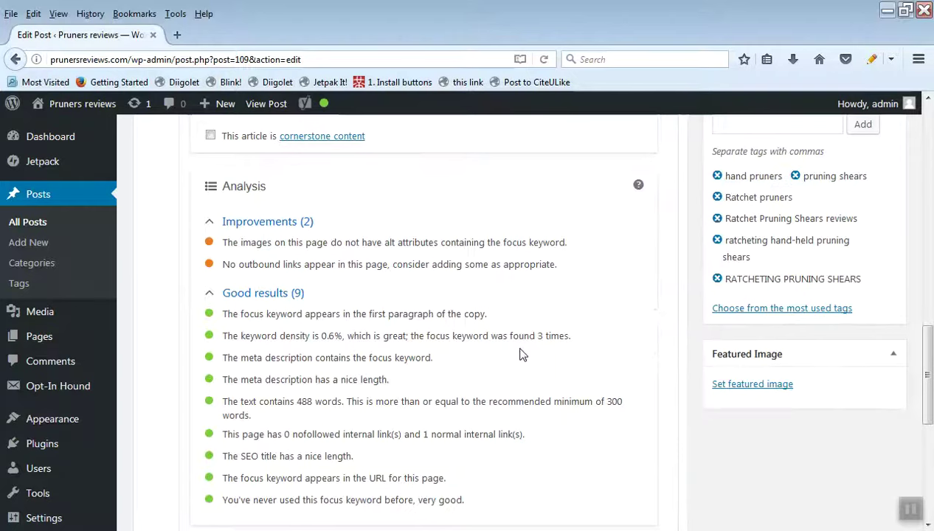
type(" ou")
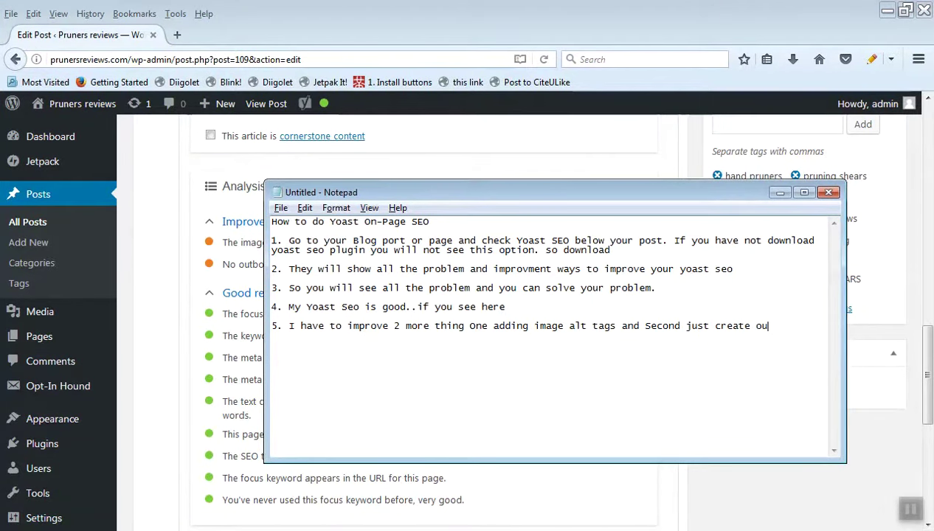
type("tbound links..i will")
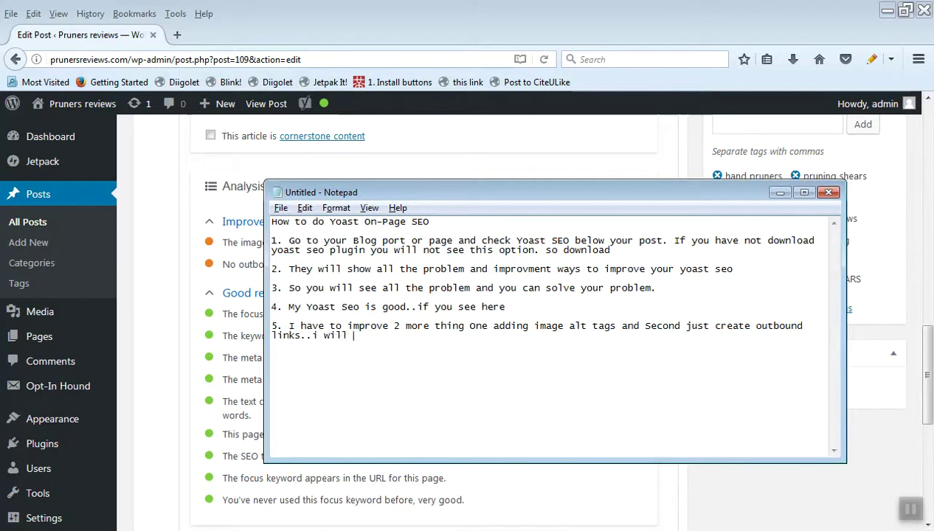
type(" link to my home page url")
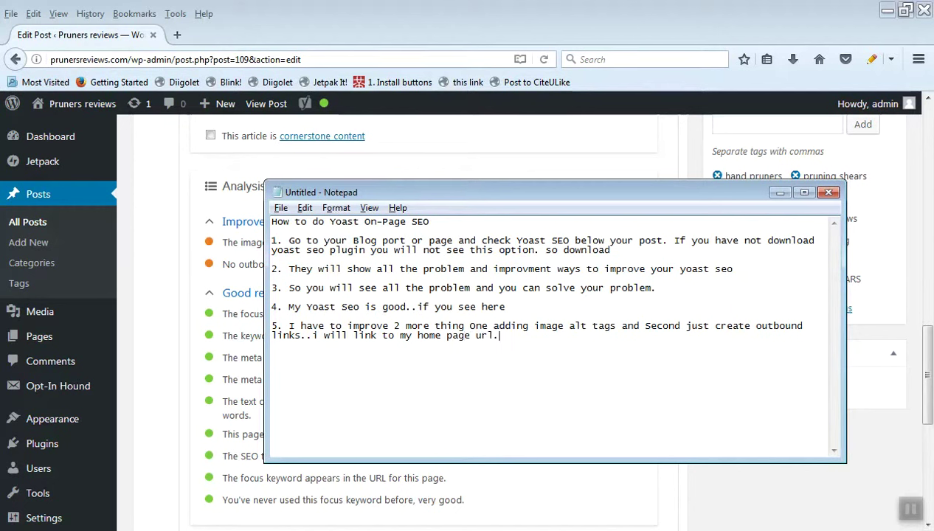
type(".")
Add two closing lines: "So Its very simple to do Yoast SEO." and "Hope you will like it..Thanks and share my vidoes"
key("Return")
key("Return")
type("So Its very simple ")
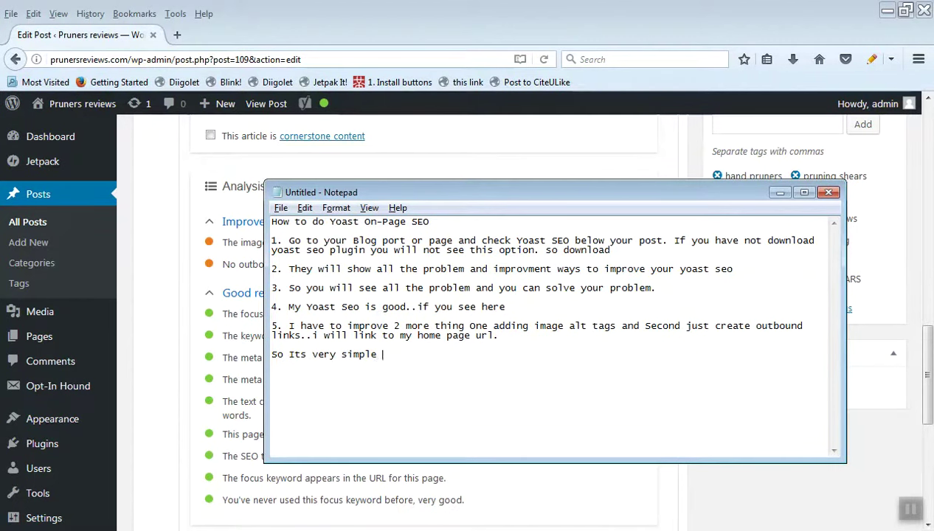
type("to do Yoast SEO.")
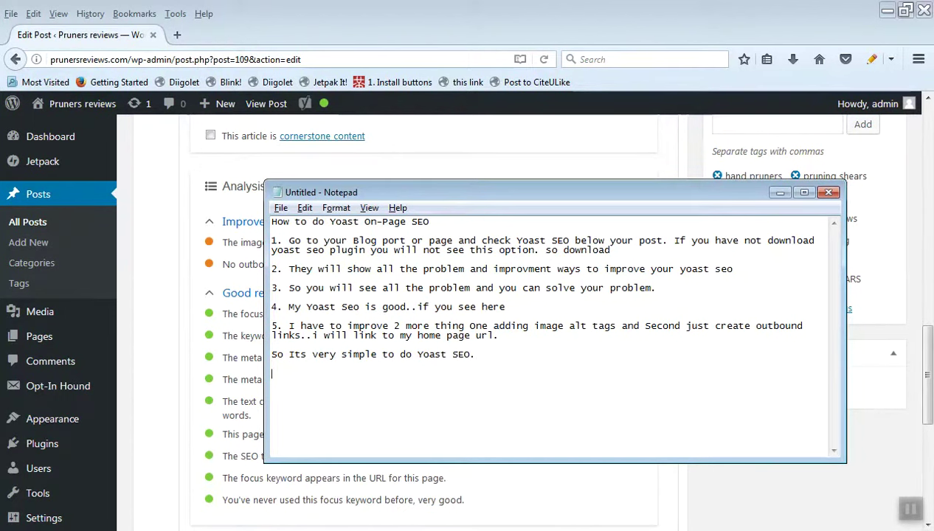
type("Hope you will likl")
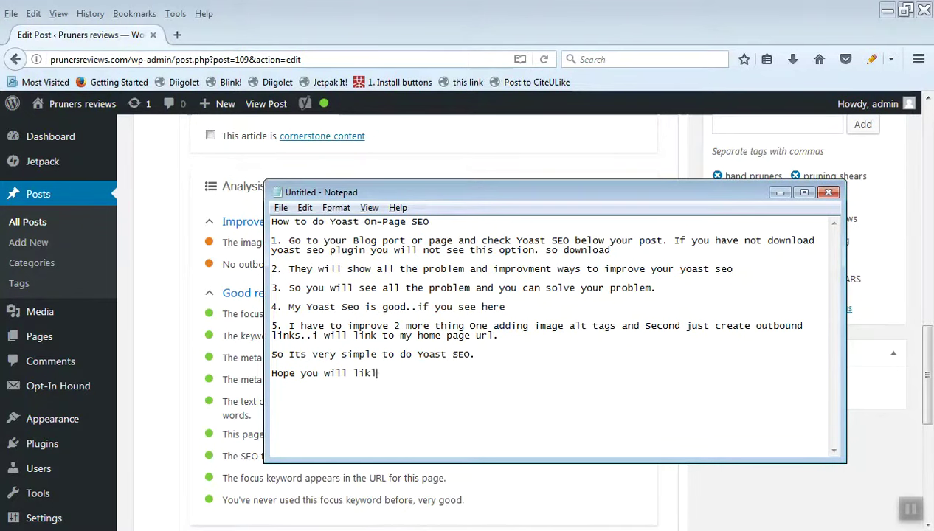
key("BackSpace")
type("e it..Thanks and sha")
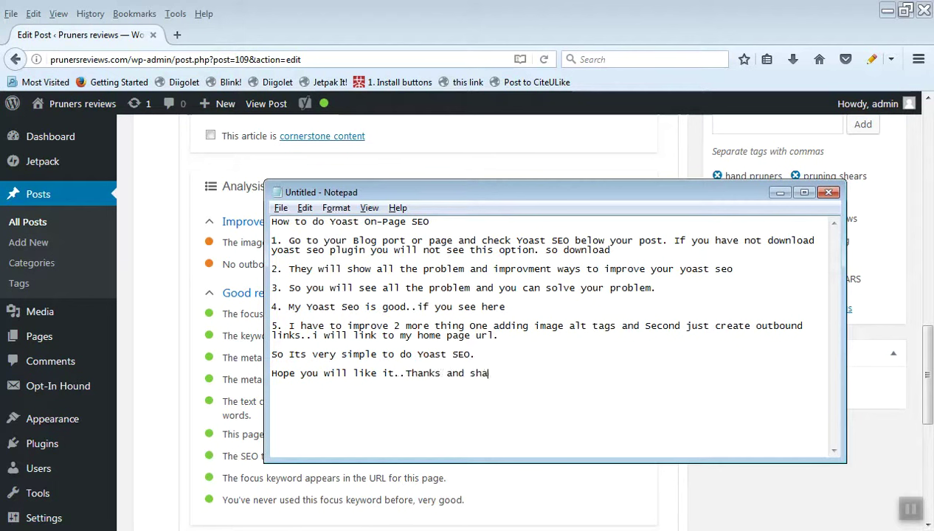
type("re my vidoes")
left_click(601, 509)
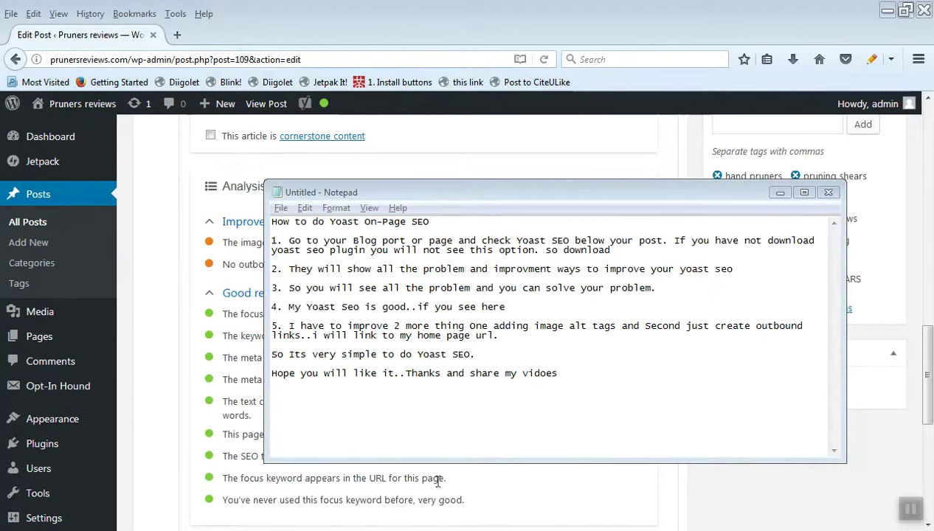
mouse_move(381, 530)
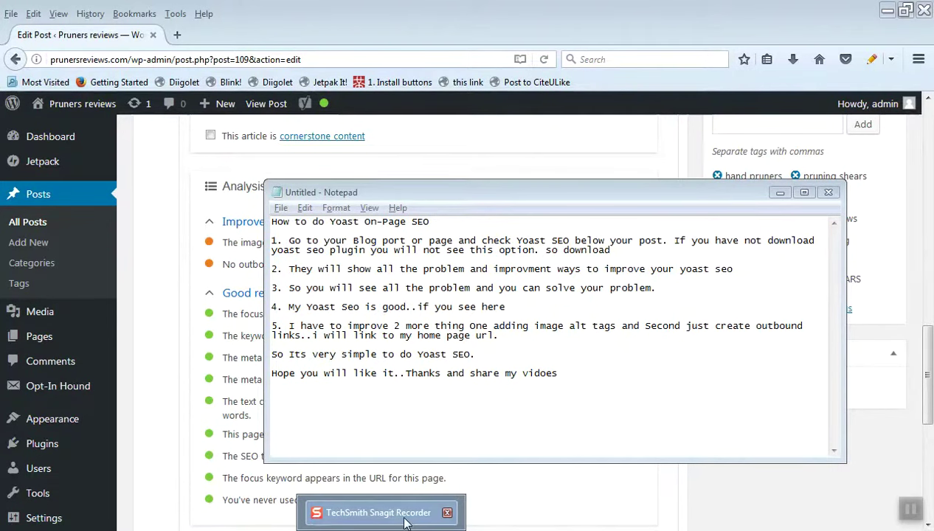
left_click(497, 371)
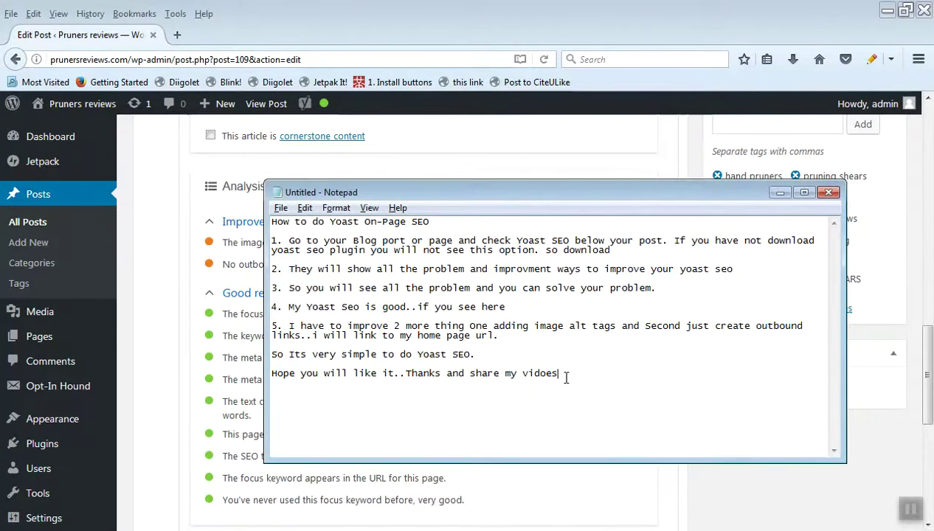